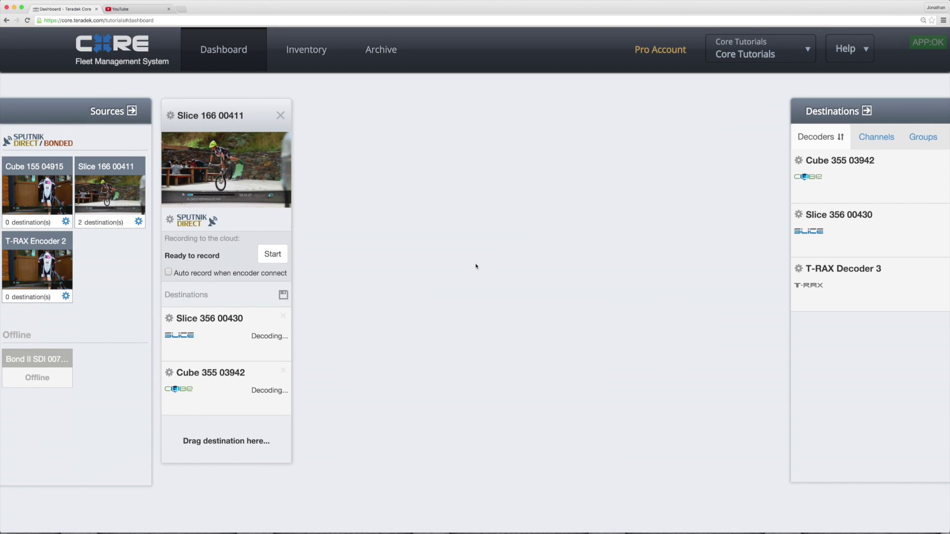
Start a new Custom RTMP channel from Inventory > Destinations.
left_click(319, 56)
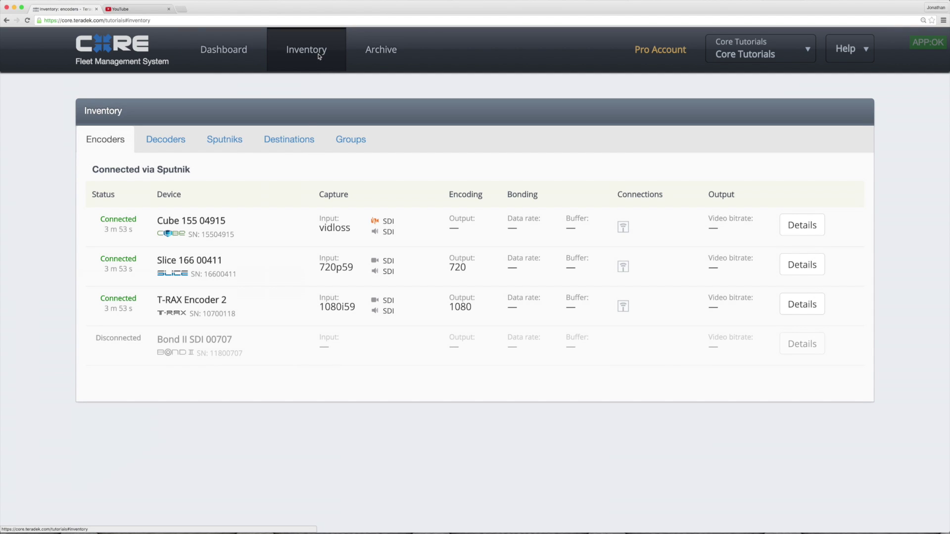
left_click(291, 139)
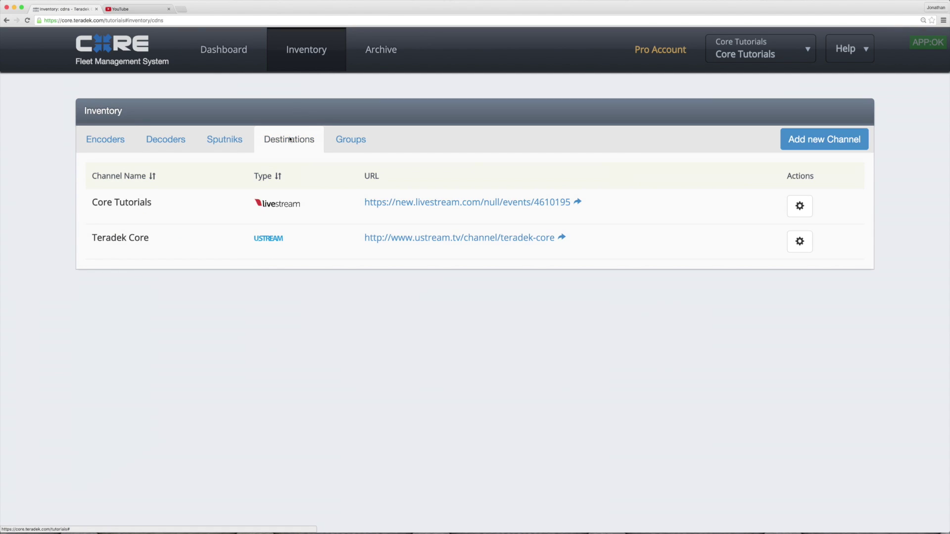
left_click(796, 140)
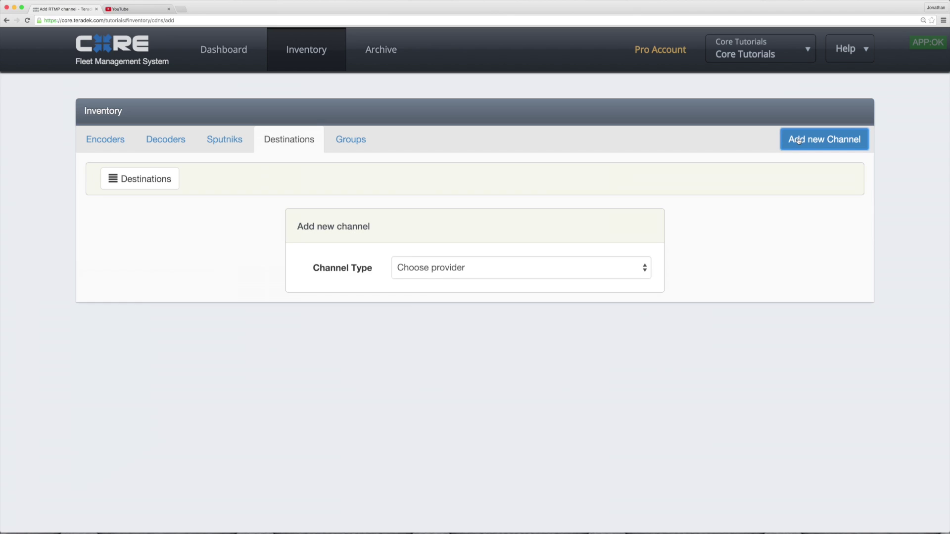
left_click(545, 268)
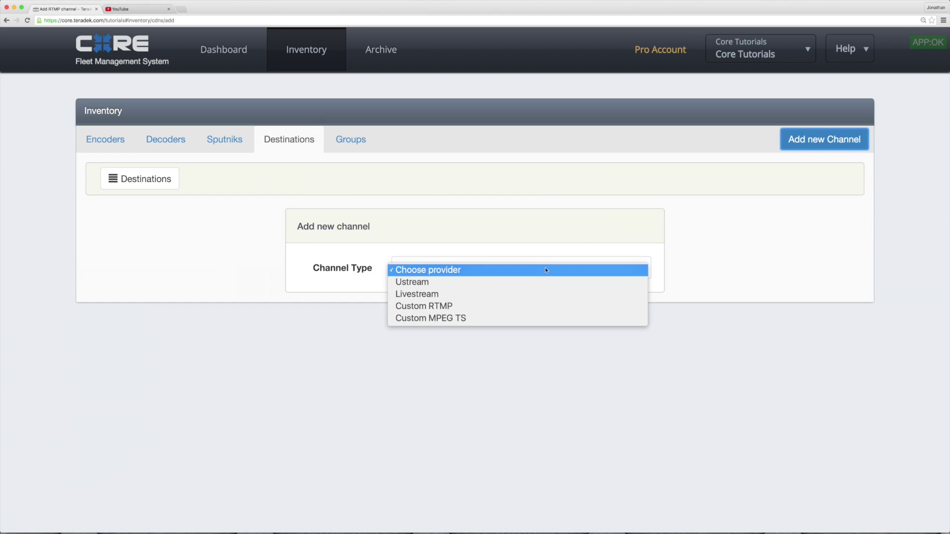
left_click(524, 305)
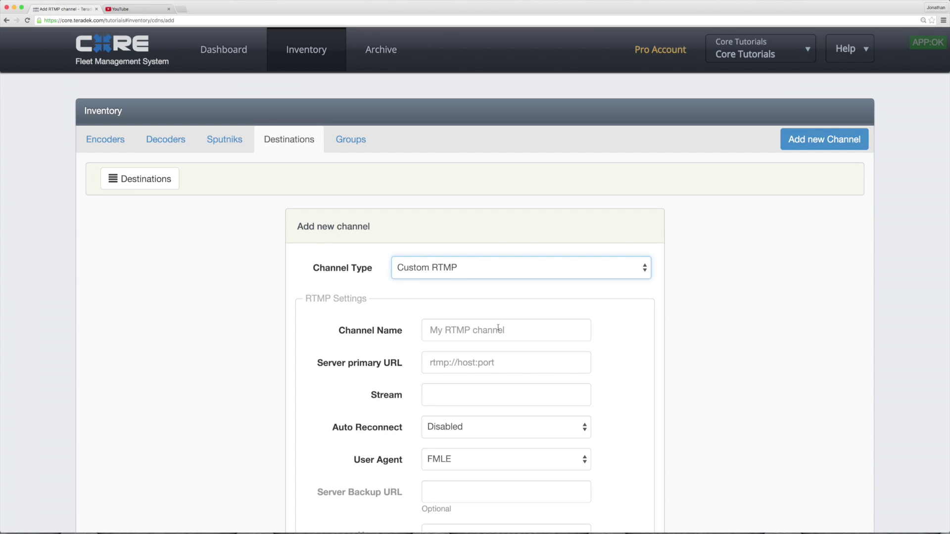
Name it 'Youtube Live', enter the YouTube server URL and stream key, and enable auto reconnect.
left_click(498, 328)
type("Youtube Liv")
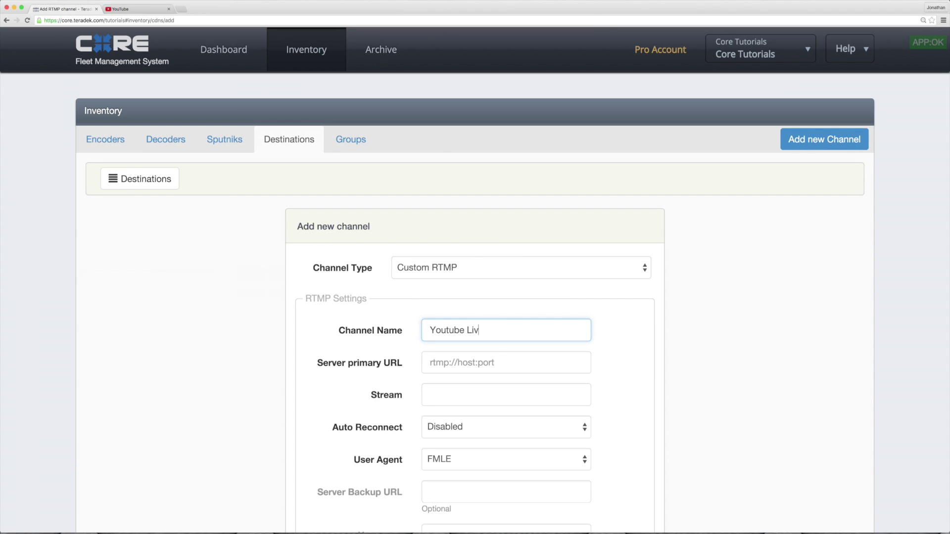
type("e")
left_click(489, 357)
type("rtmp://x.rtmp.youtube.com/live2")
left_click(459, 394)
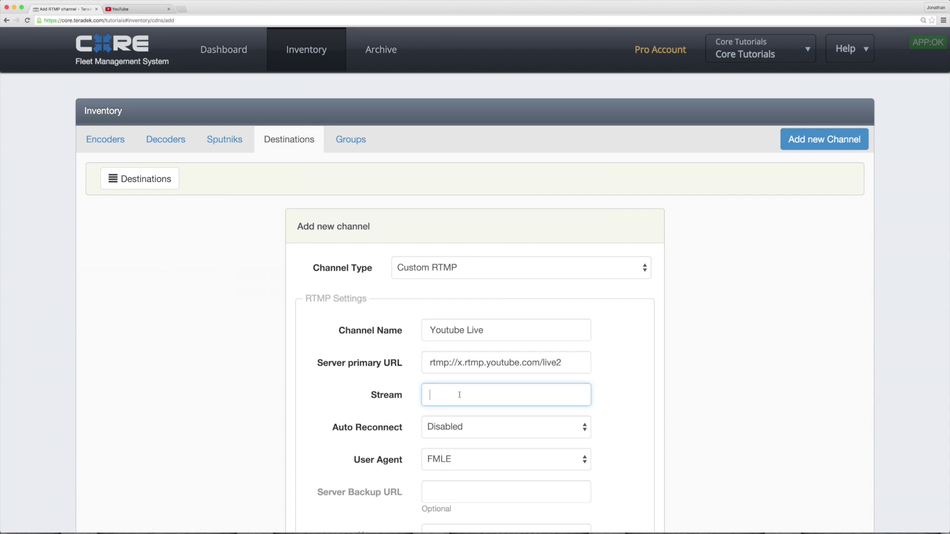
left_click(487, 427)
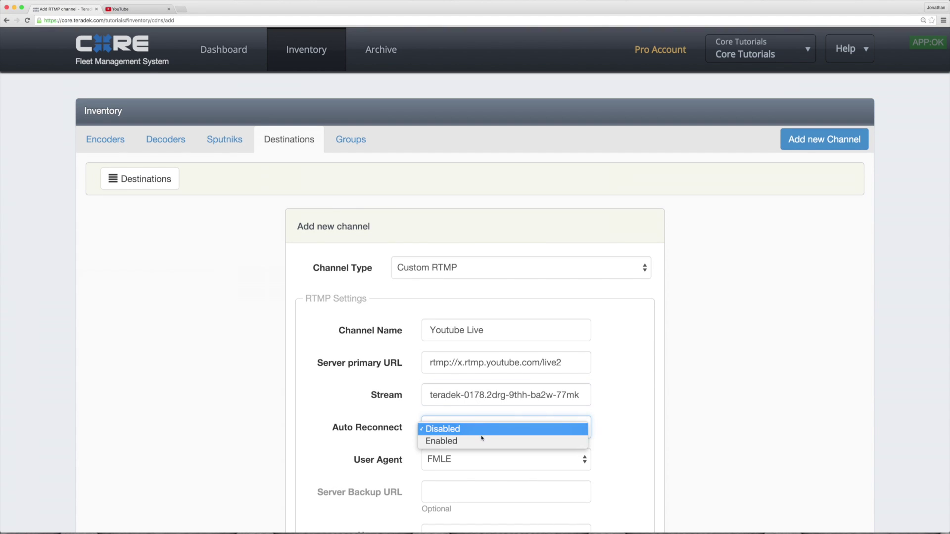
left_click(481, 441)
scroll(482, 439, "down", 2)
scroll(482, 439, "down", 2)
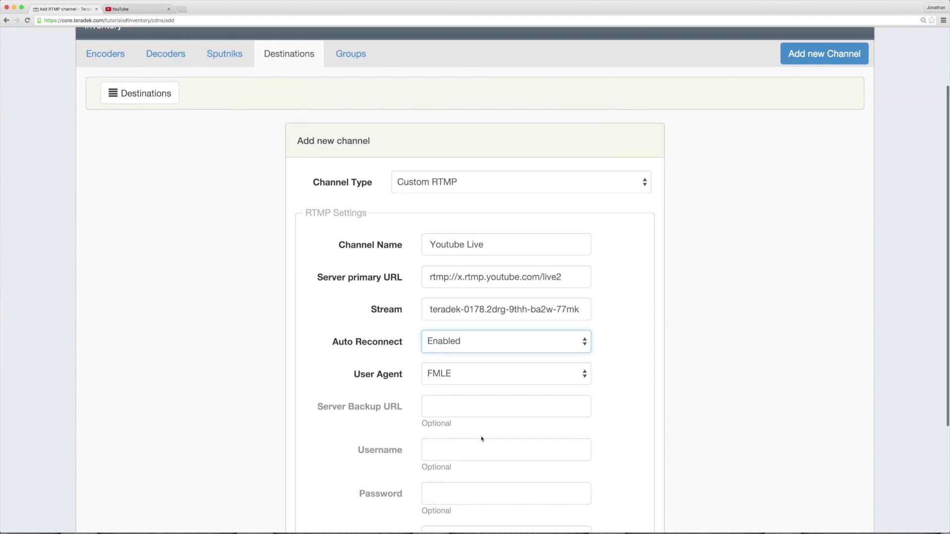
scroll(482, 439, "down", 3)
scroll(481, 438, "down", 2)
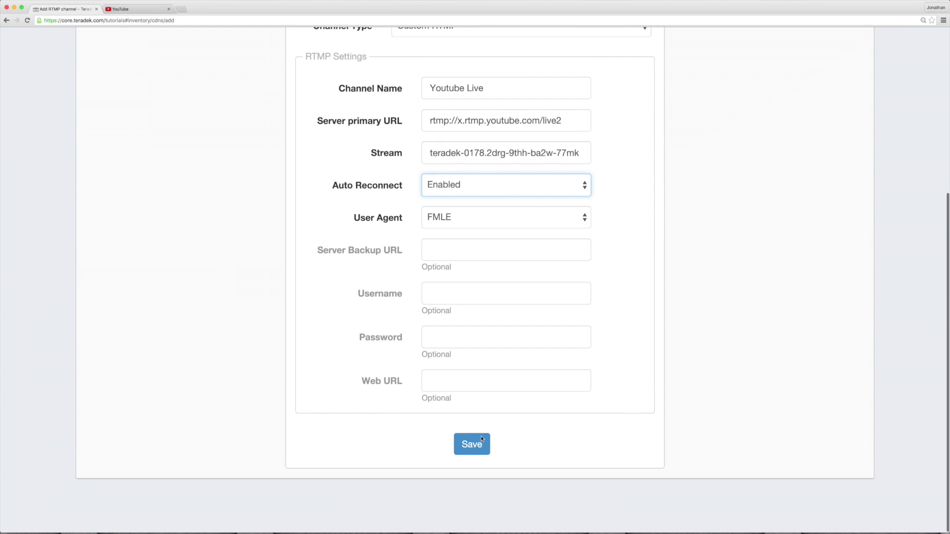
Save the 'Youtube Live' custom RTMP channel.
left_click(474, 445)
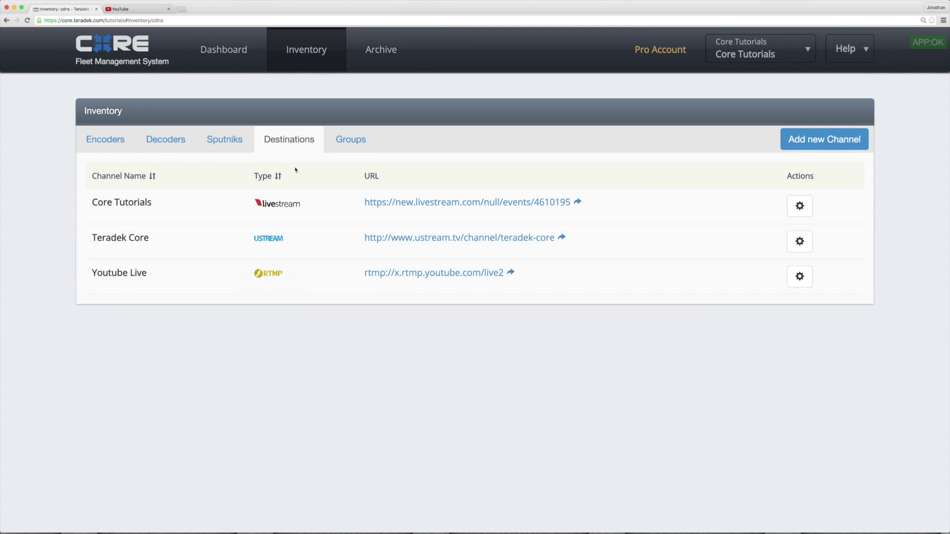
On the dashboard, drag Youtube Live from the Channels list onto the Slice 166 00411 encoder.
left_click(237, 50)
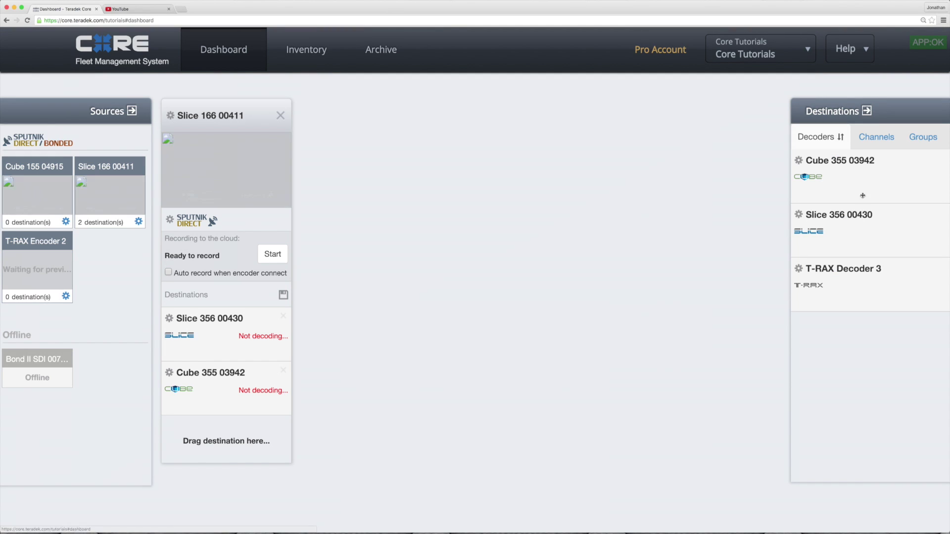
left_click(874, 137)
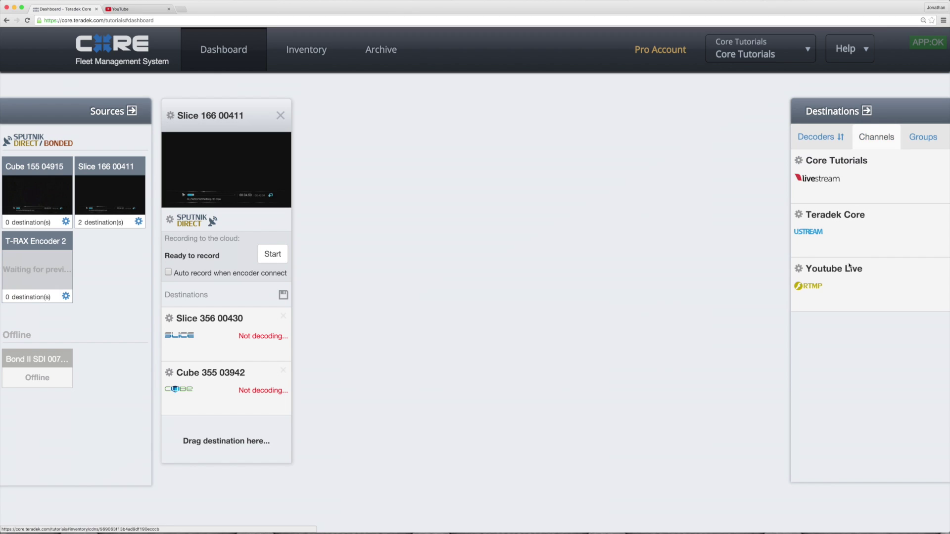
left_click_drag(849, 293, 195, 440)
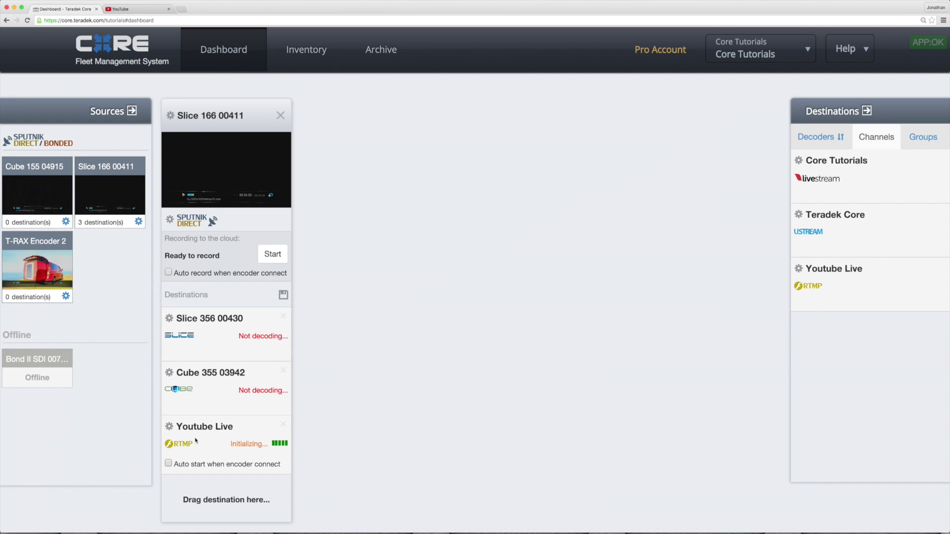
Go live on the Youtube Live destination of the Slice 166 00411 encoder.
left_click(279, 444)
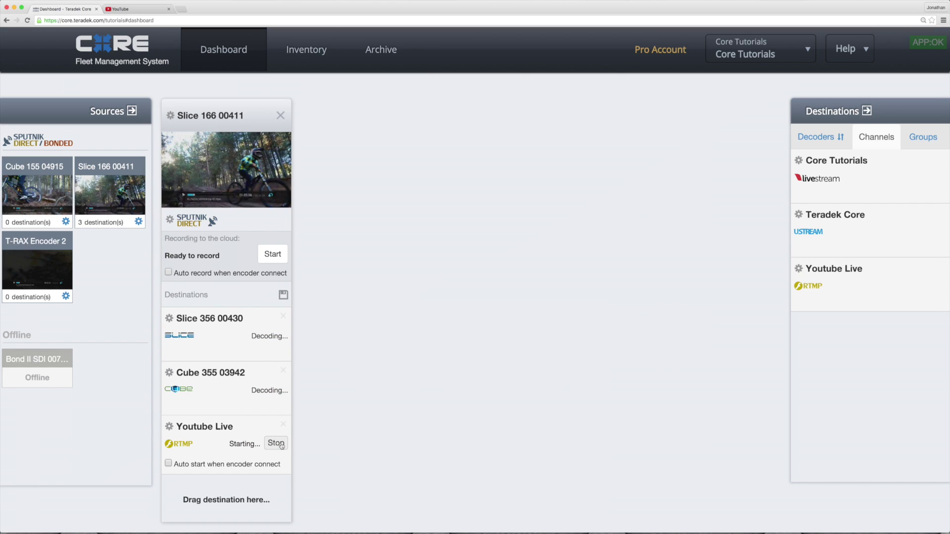